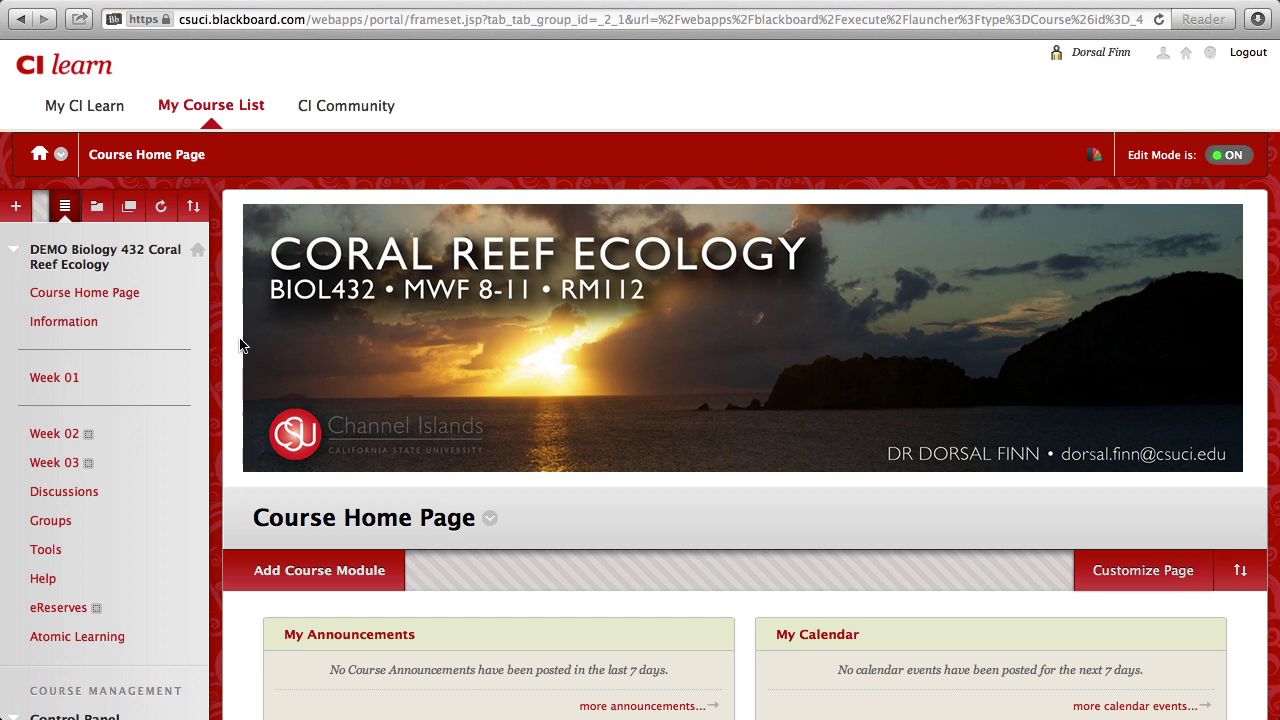
# Allow guests to access the course in its Guest and Observer Access settings and submit the change
pyautogui.scroll(-10, 240, 340)
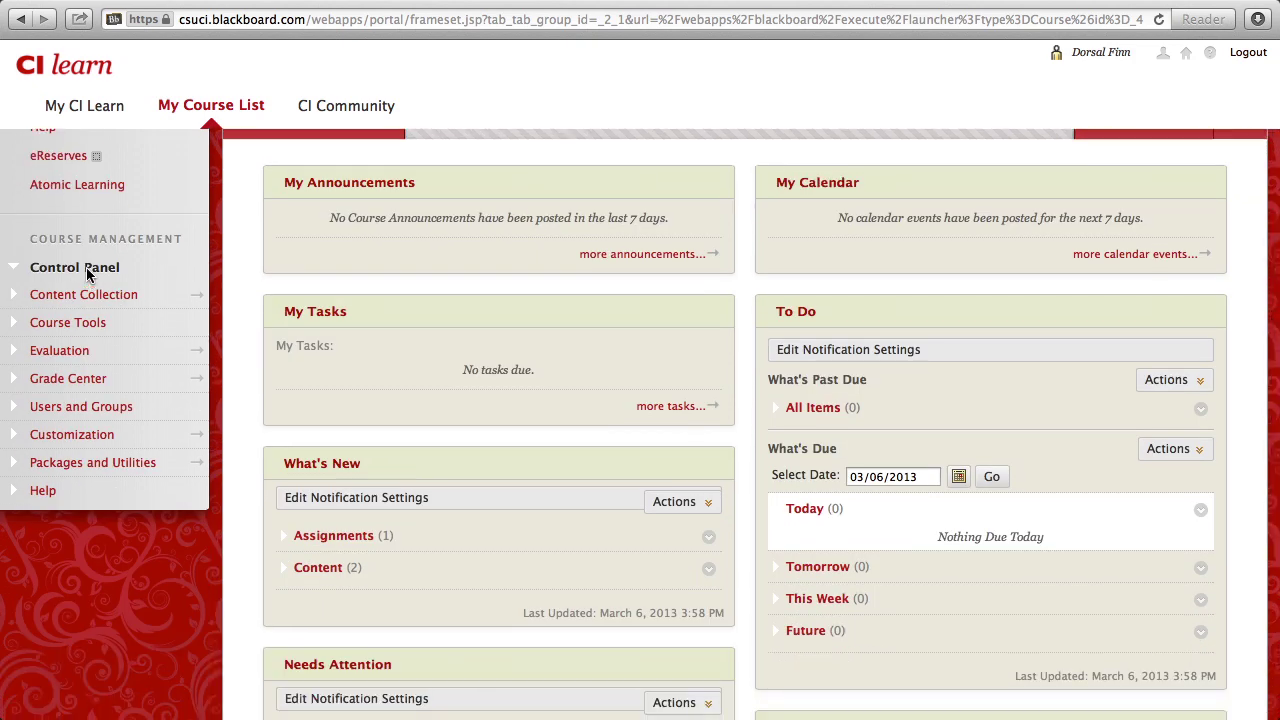
pyautogui.click(76, 436)
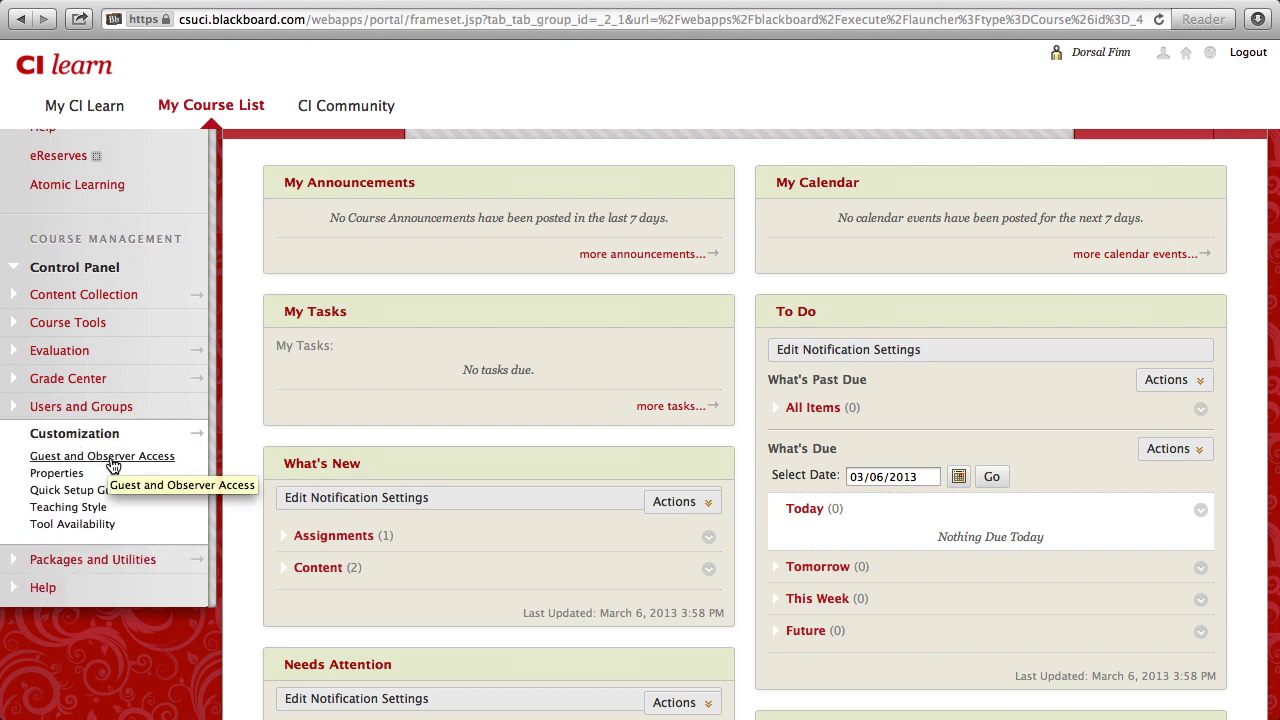
pyautogui.click(112, 461)
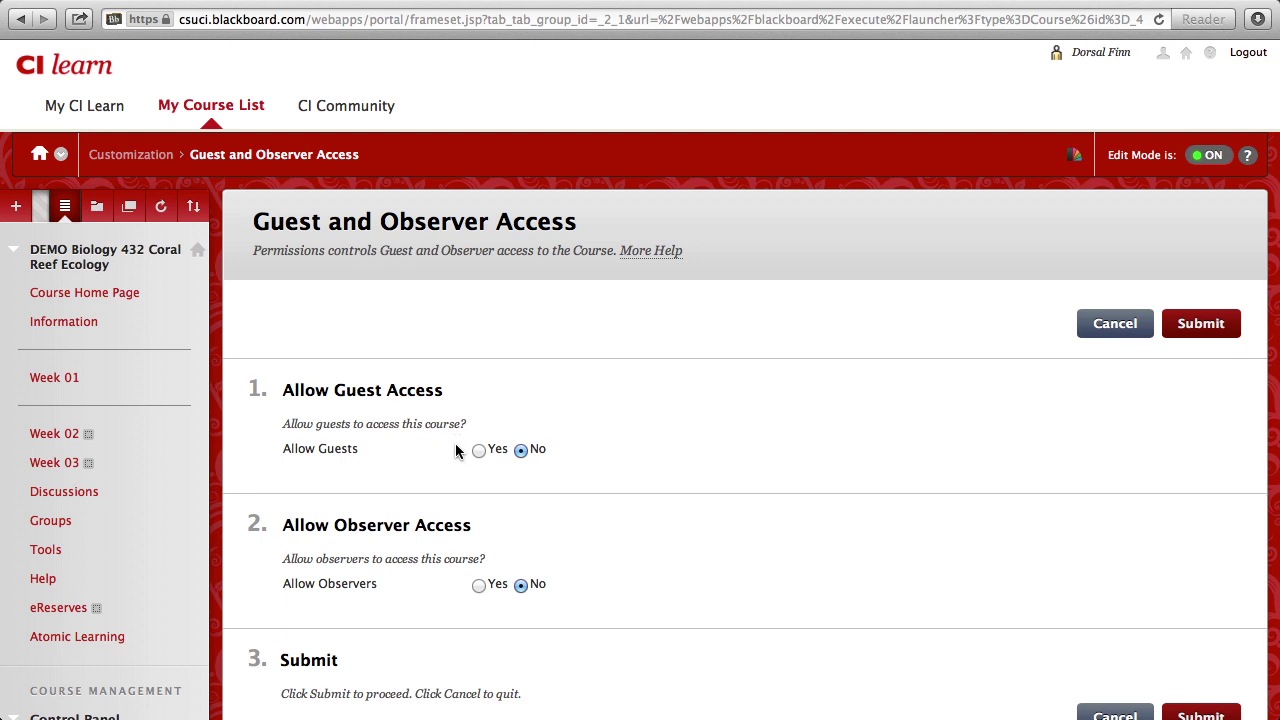
pyautogui.click(478, 455)
pyautogui.click(1210, 330)
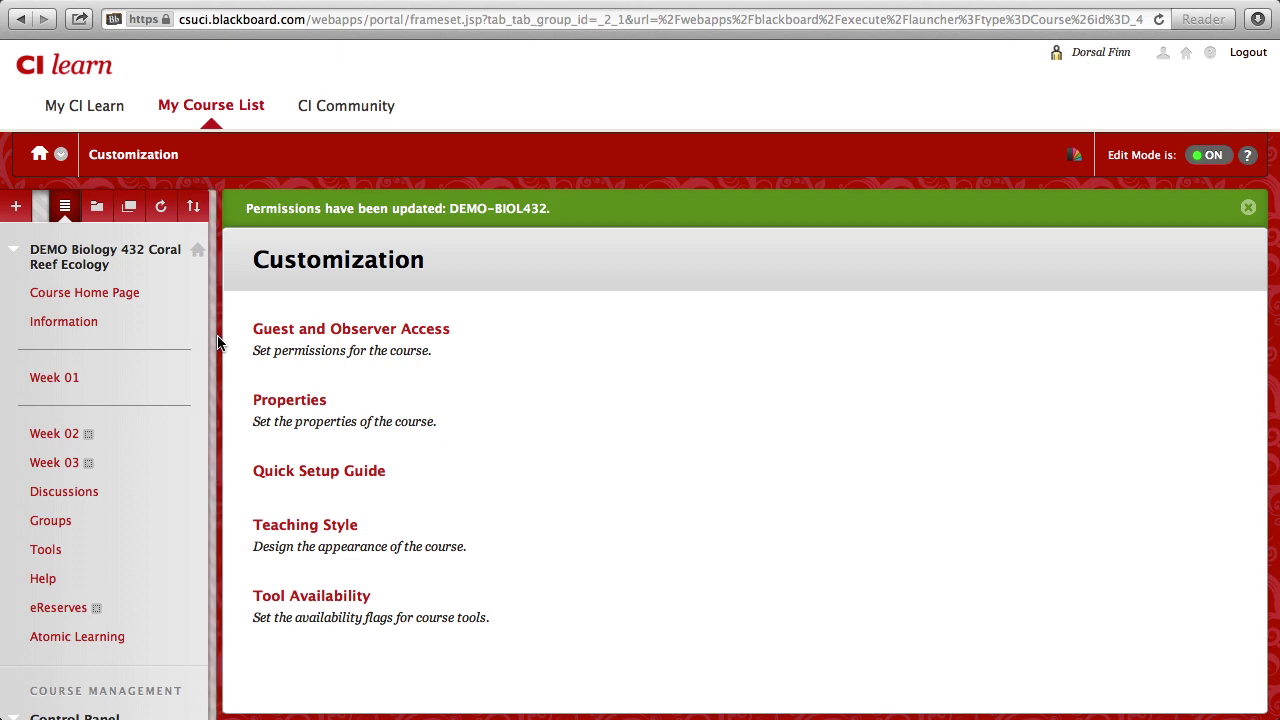
# In Tool Availability, make Announcements, Calendar and Content Area visible to guests and submit the settings
pyautogui.scroll(-5, 217, 336)
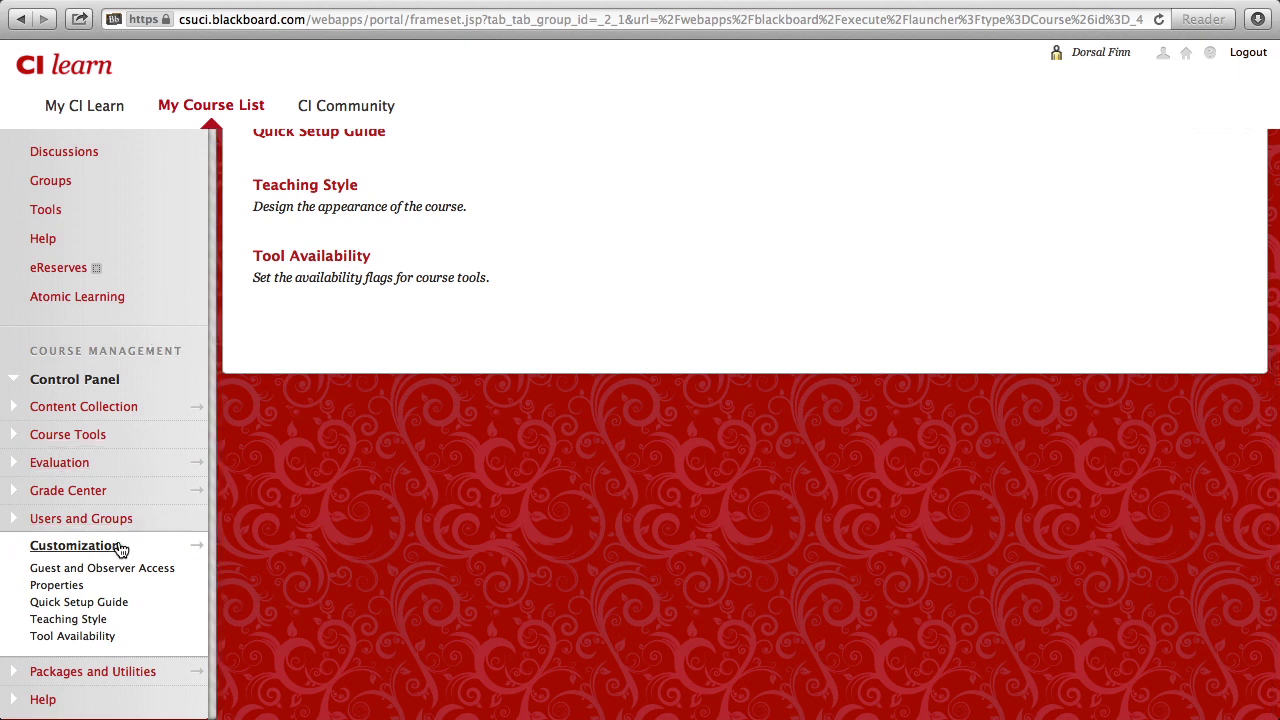
pyautogui.click(88, 638)
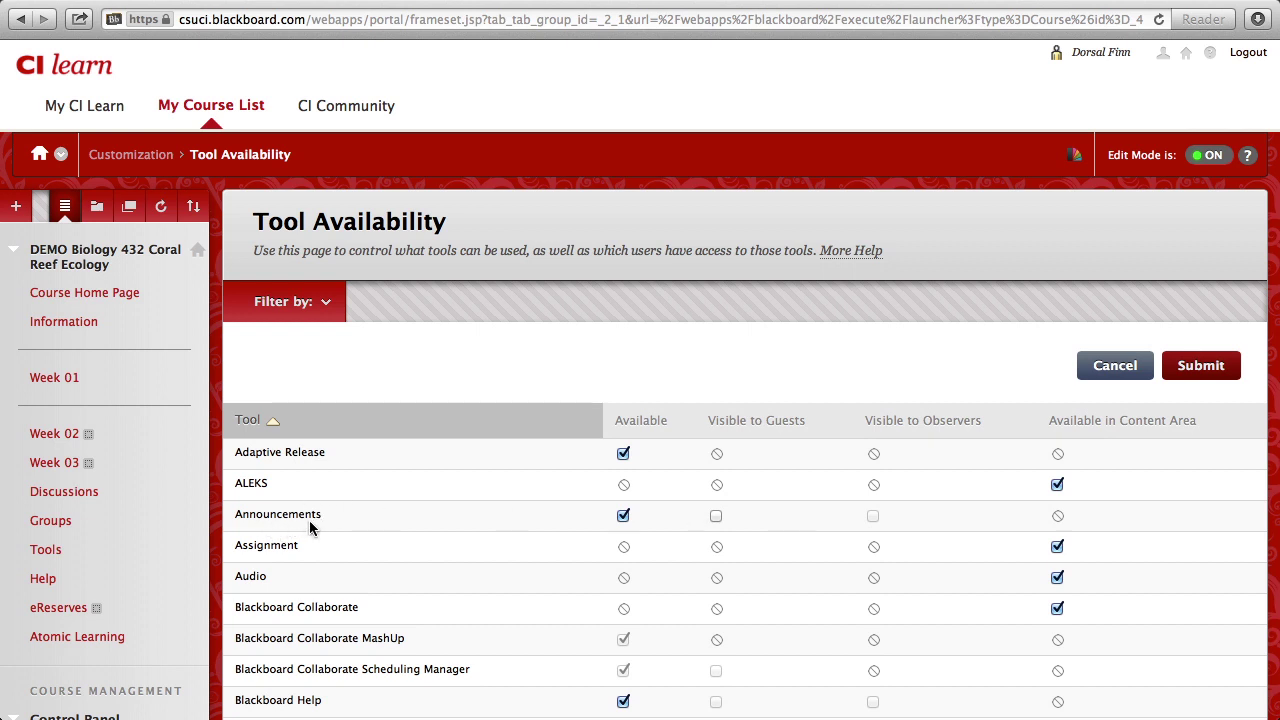
pyautogui.click(716, 516)
pyautogui.scroll(-10, 747, 515)
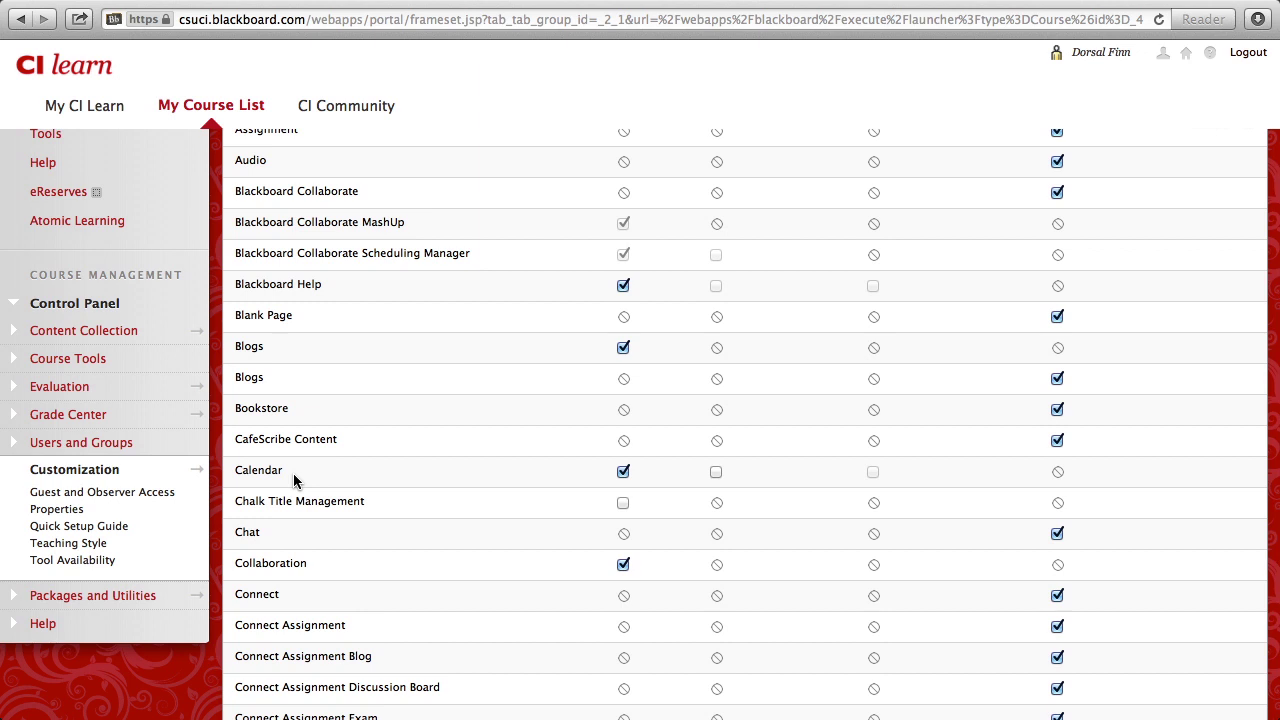
pyautogui.click(716, 471)
pyautogui.scroll(-10, 727, 470)
pyautogui.scroll(-4, 742, 483)
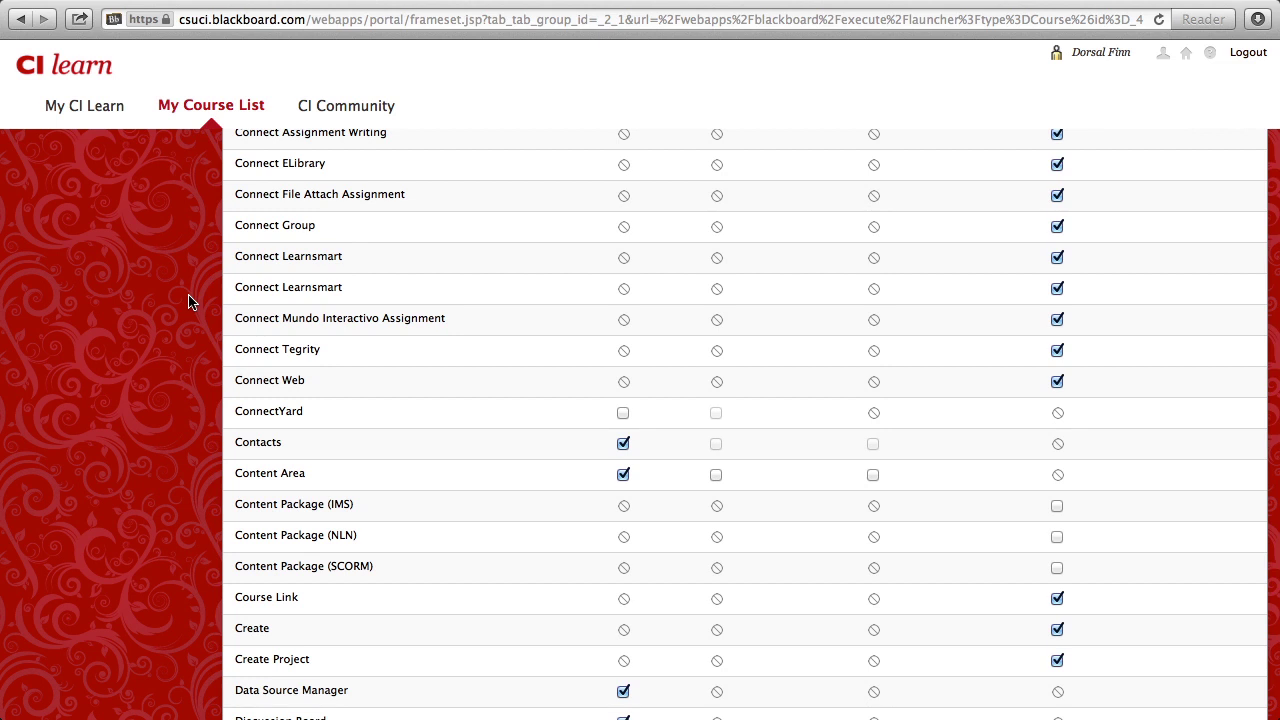
pyautogui.click(716, 479)
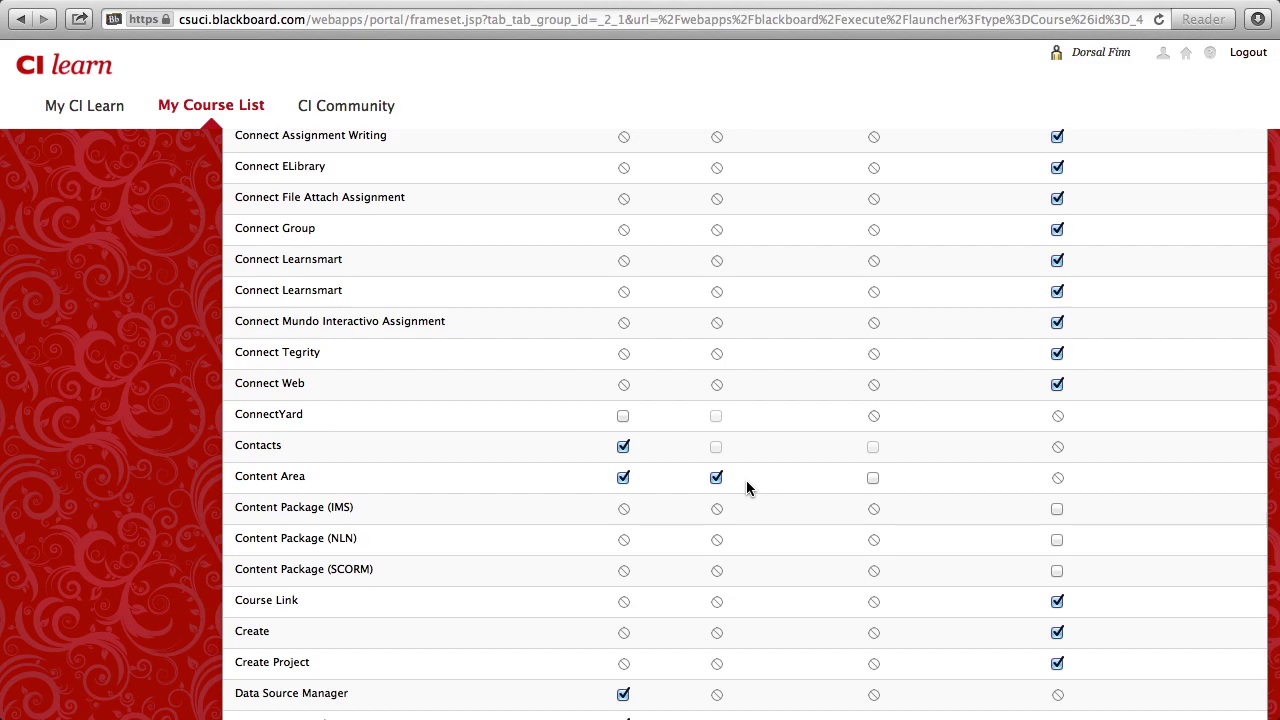
pyautogui.scroll(-20, 746, 481)
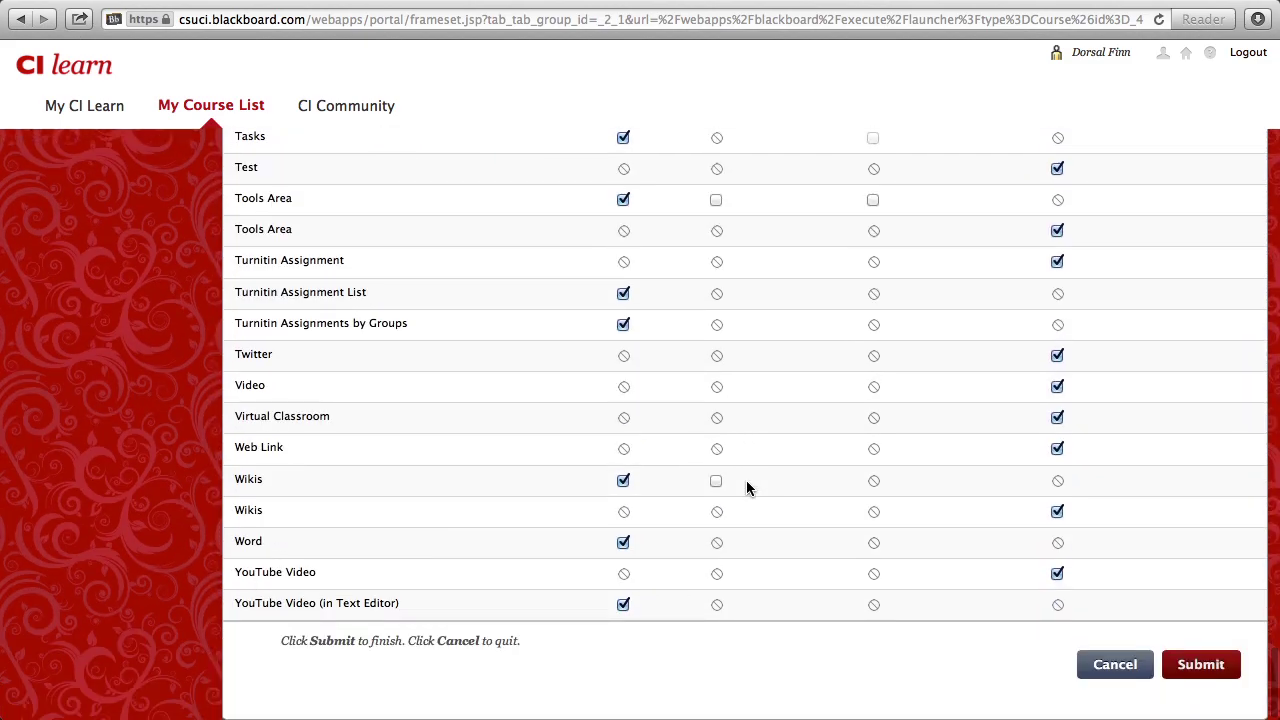
pyautogui.click(1185, 670)
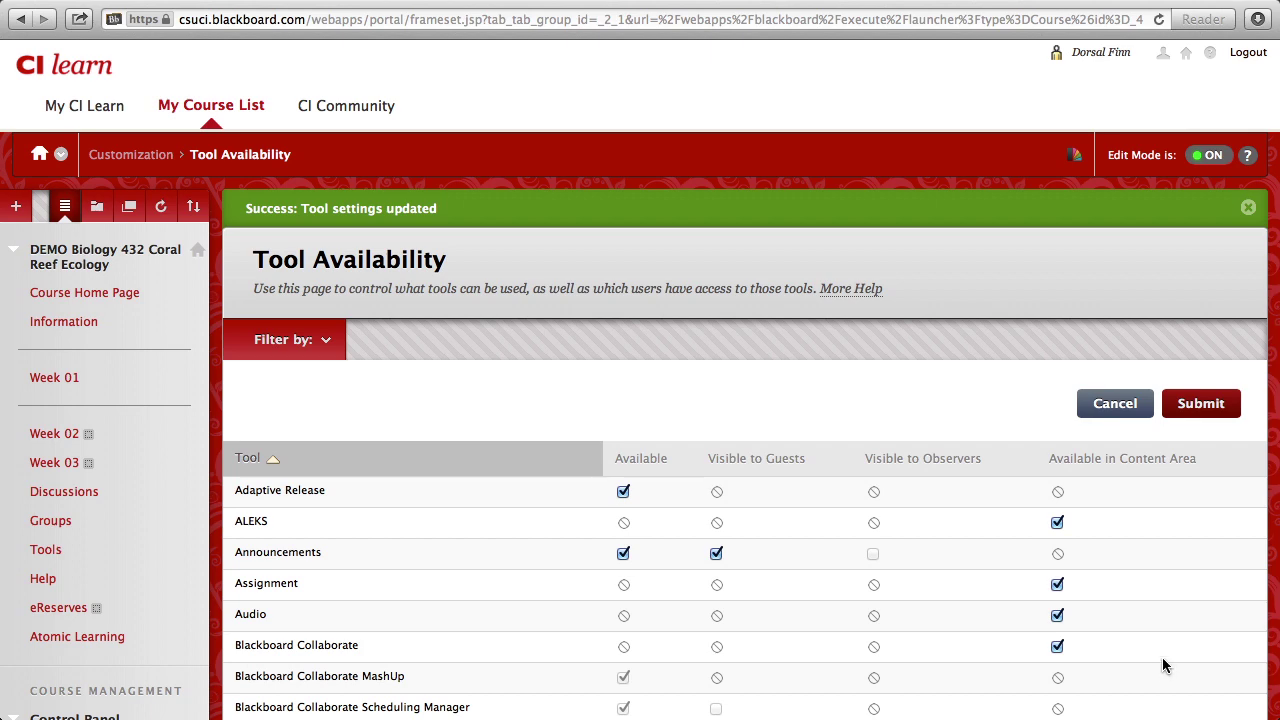
# Return to the course home page and deny guests access to the Week 01 link
pyautogui.click(36, 160)
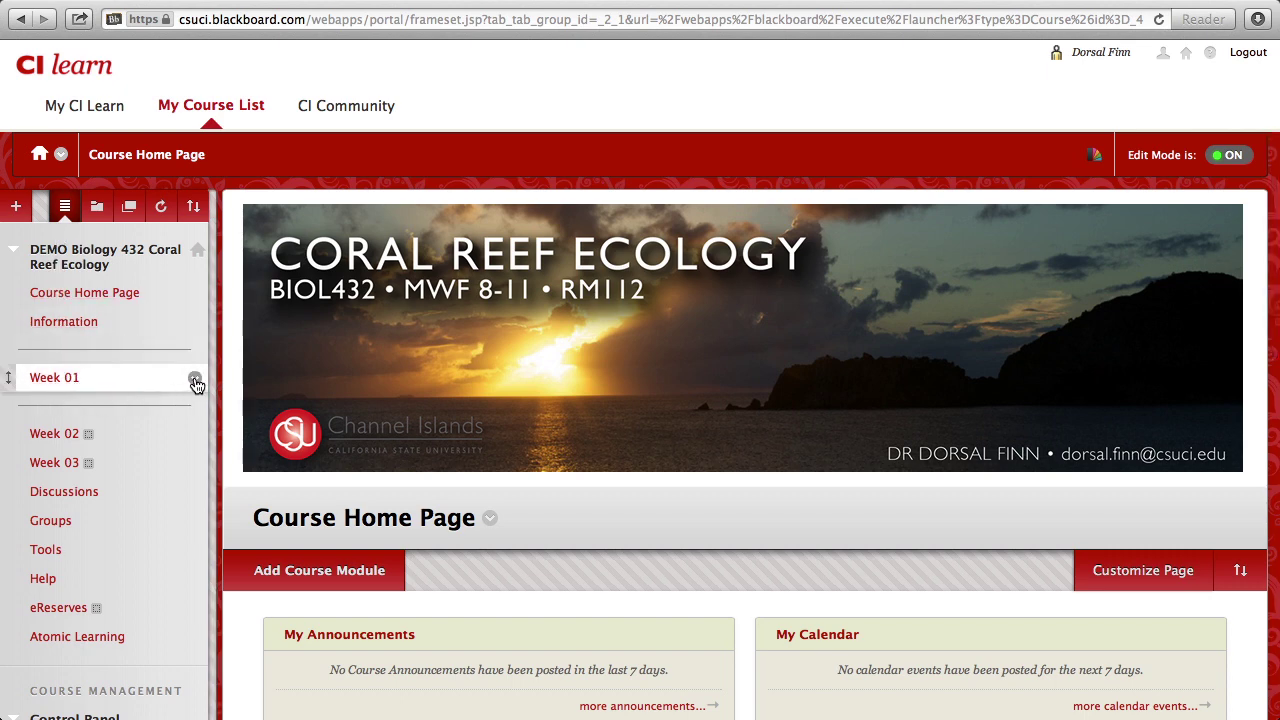
pyautogui.click(195, 383)
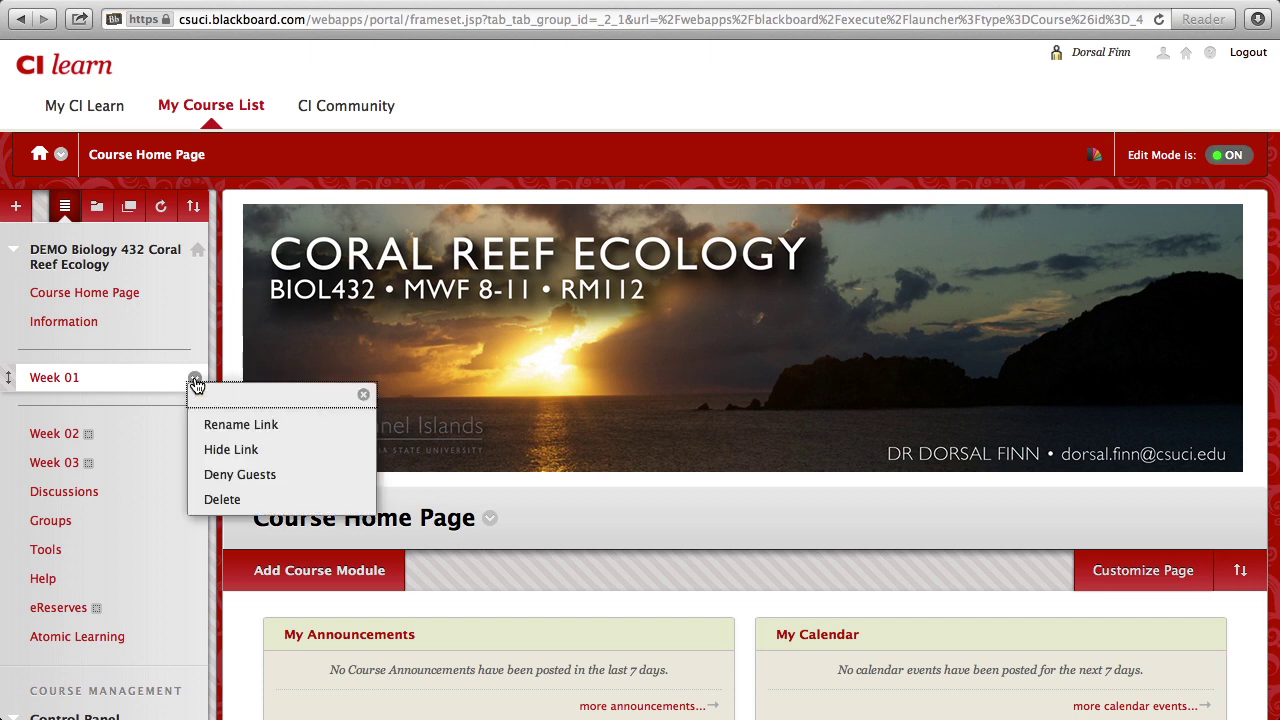
pyautogui.click(292, 477)
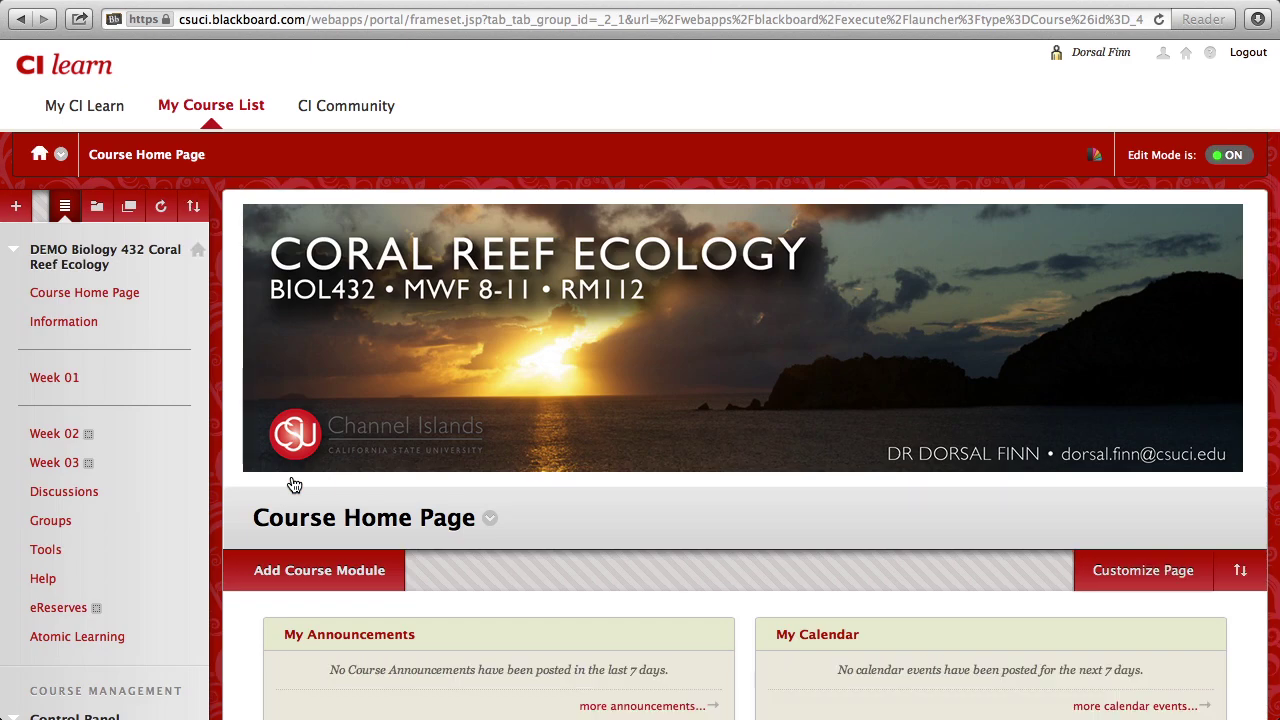
# Copy the course home page's address, switch to Chrome with the non-enrolled account, and open the course from that address
pyautogui.moveTo(74, 383)
pyautogui.click(36, 162)
pyautogui.click(182, 28)
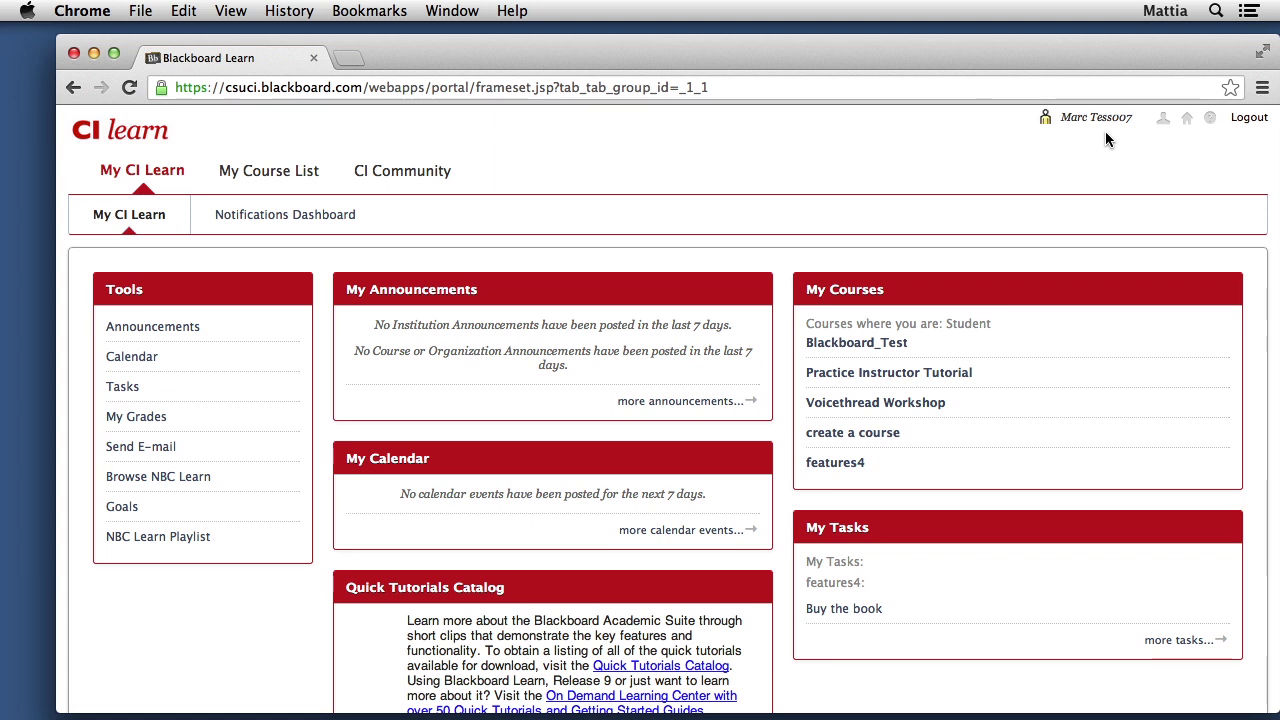
pyautogui.moveTo(831, 305)
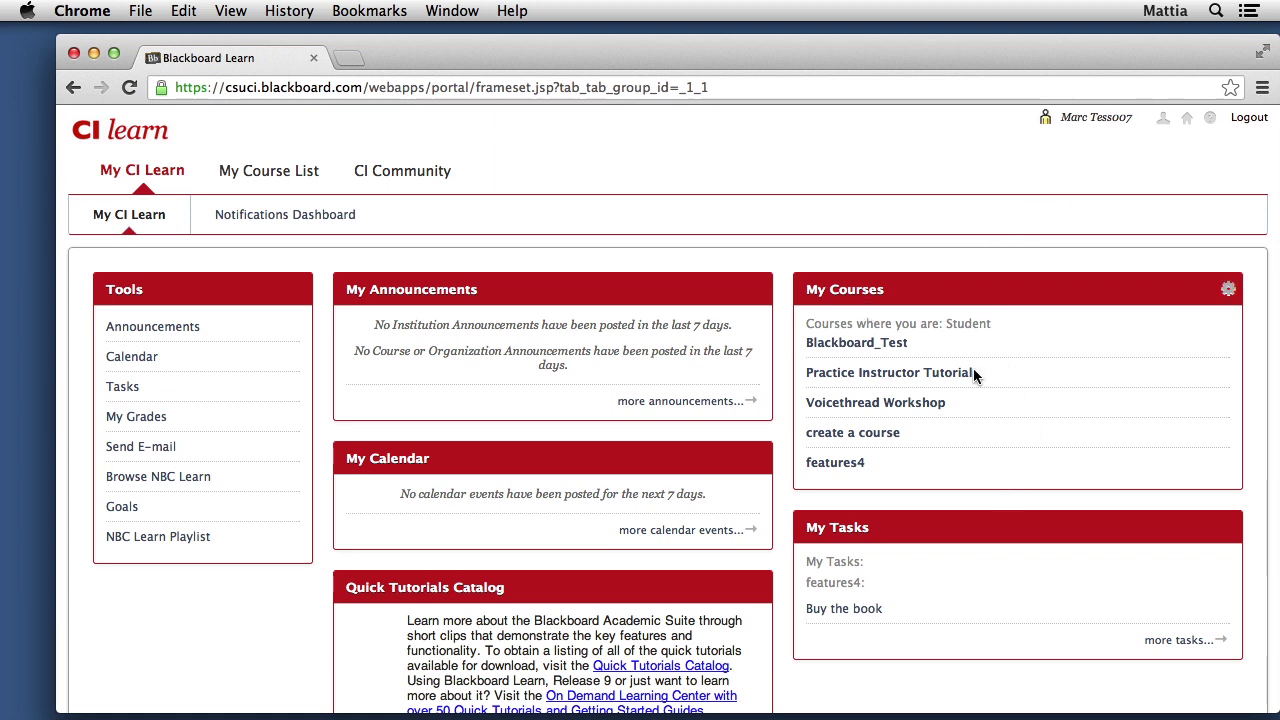
pyautogui.press('super+l')
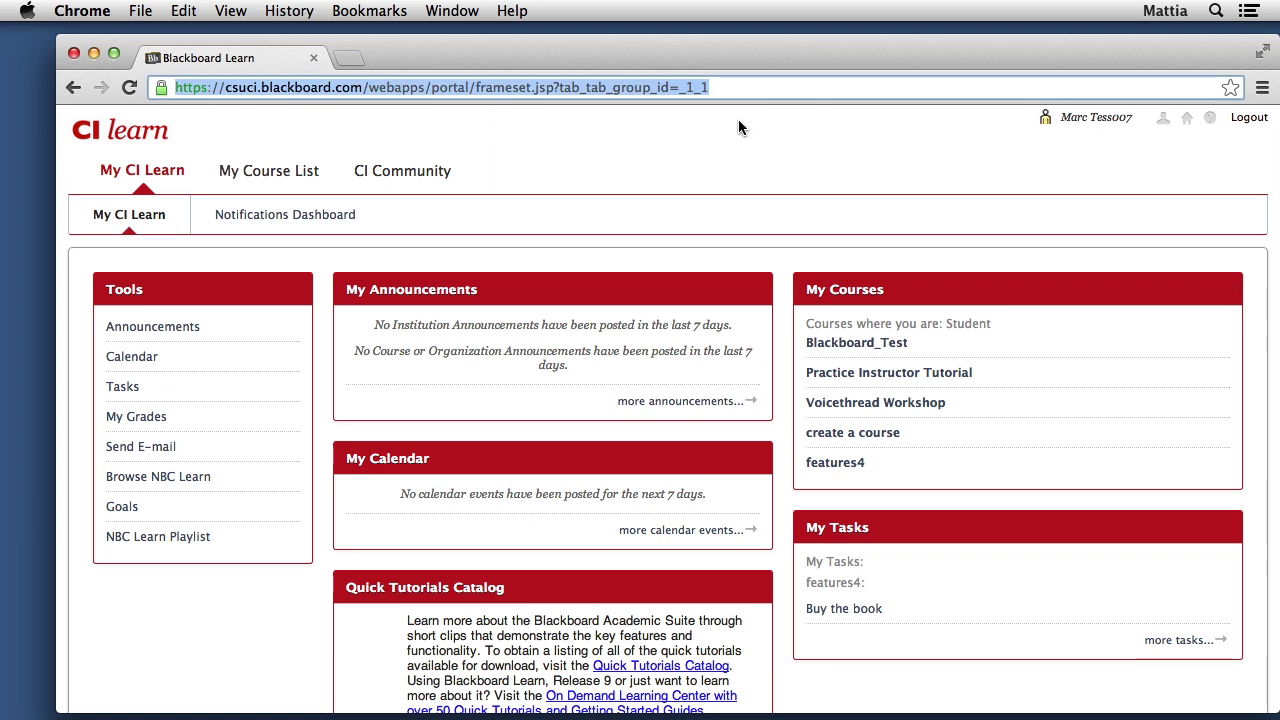
pyautogui.write('https://csuci.blackboard.com/webapps/portal/frameset.jsp?tab_tab_group_id=_2_1&url=%2Fwebapps%2Fblackboard%2Fexecute%2Flauncher%3Ftype%3DCourse%26id%3D_42645_1%26url%3D')
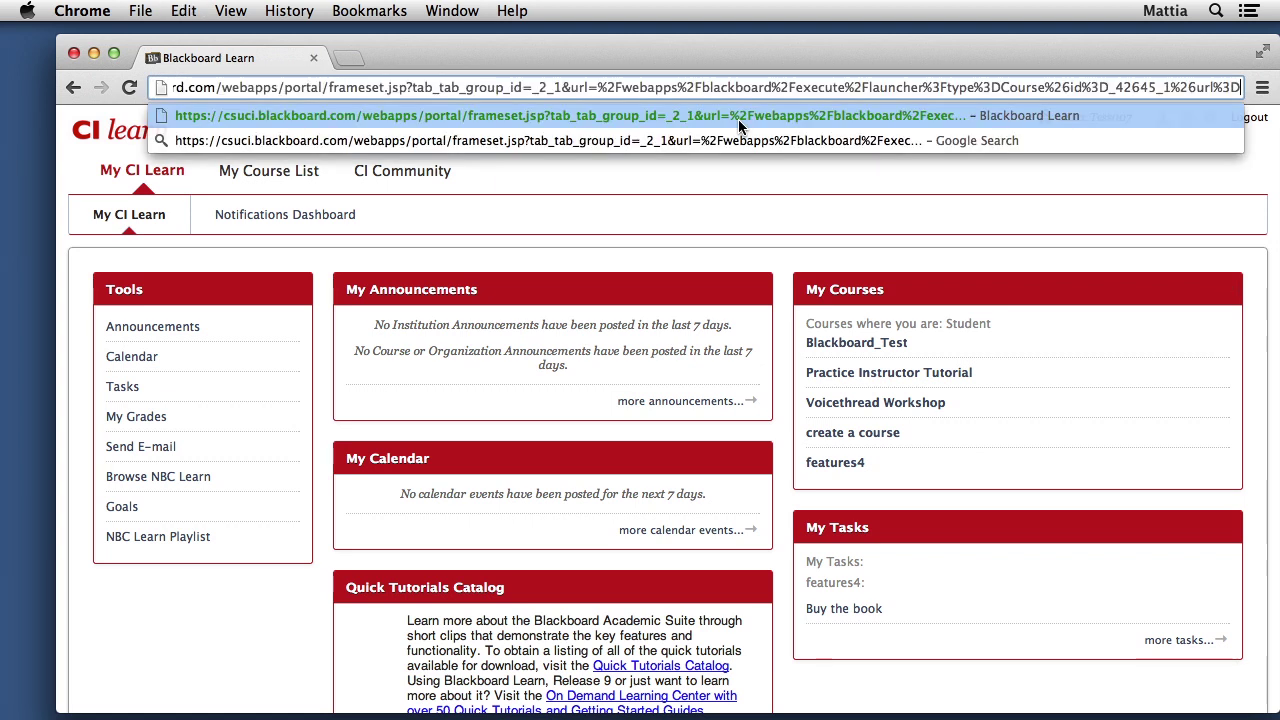
pyautogui.press('Return')
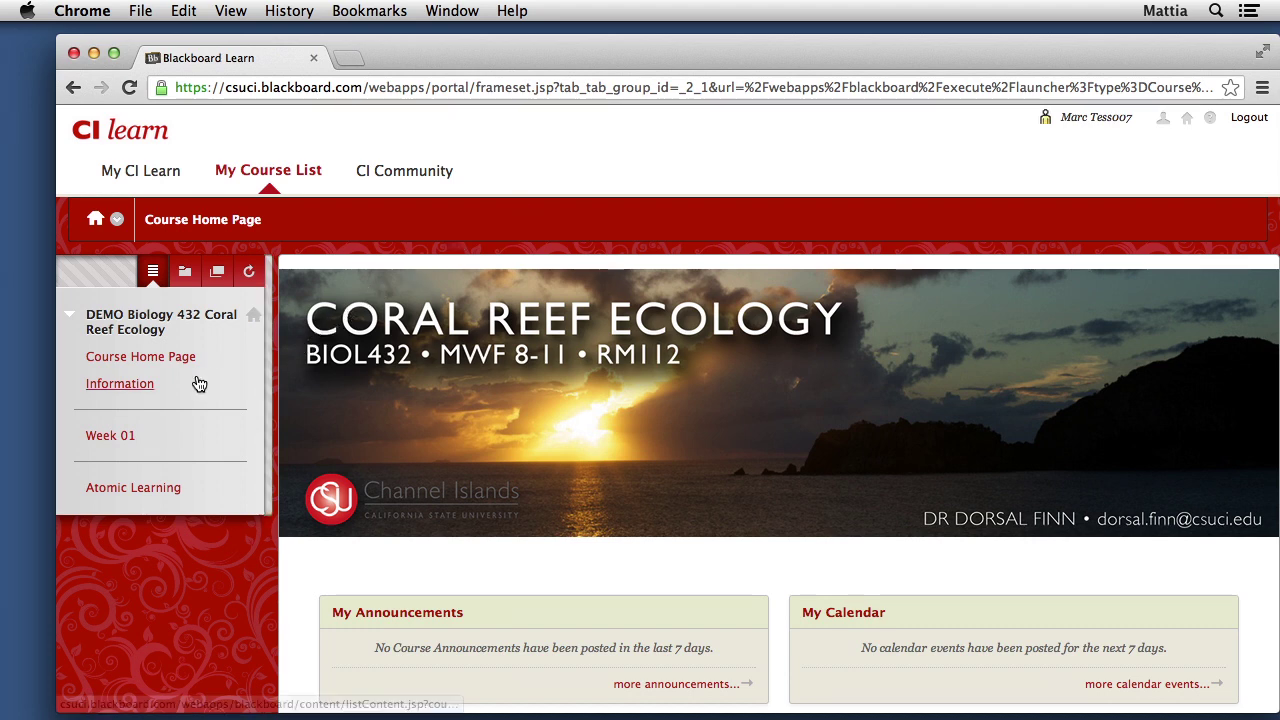
# Check guest access by viewing the course's Information page and trying to open Week 01
pyautogui.click(120, 384)
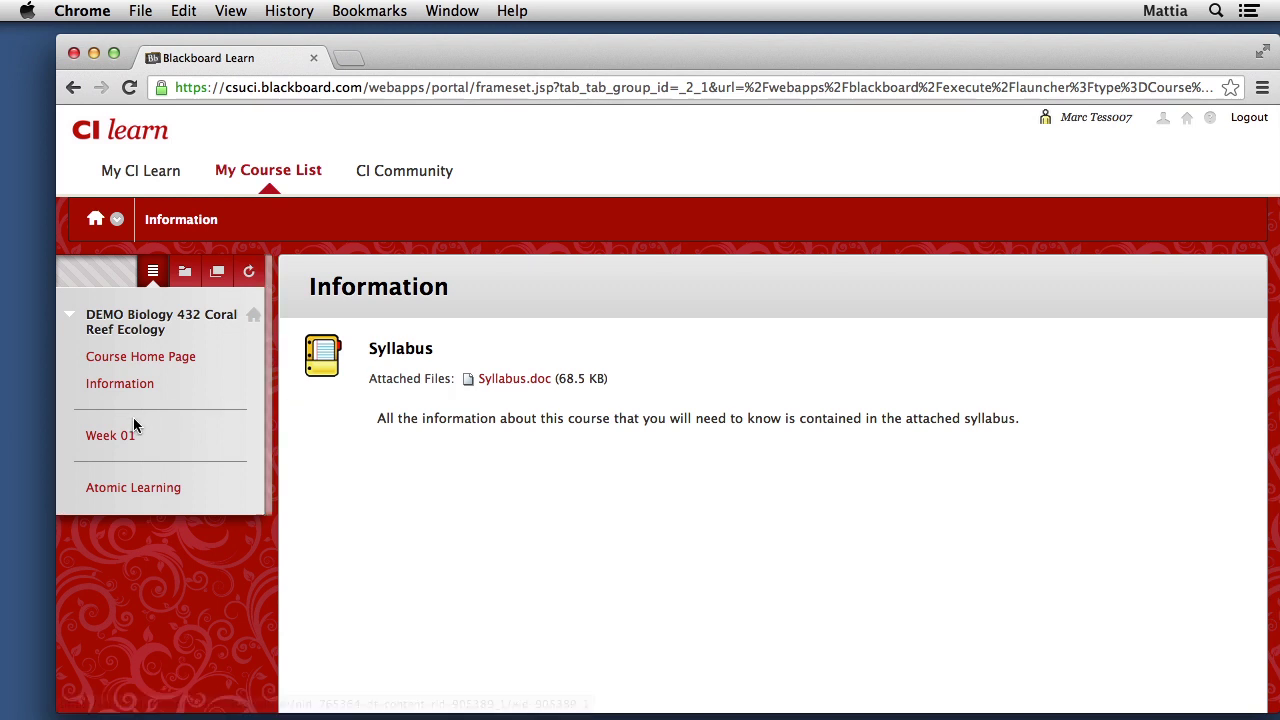
pyautogui.click(103, 443)
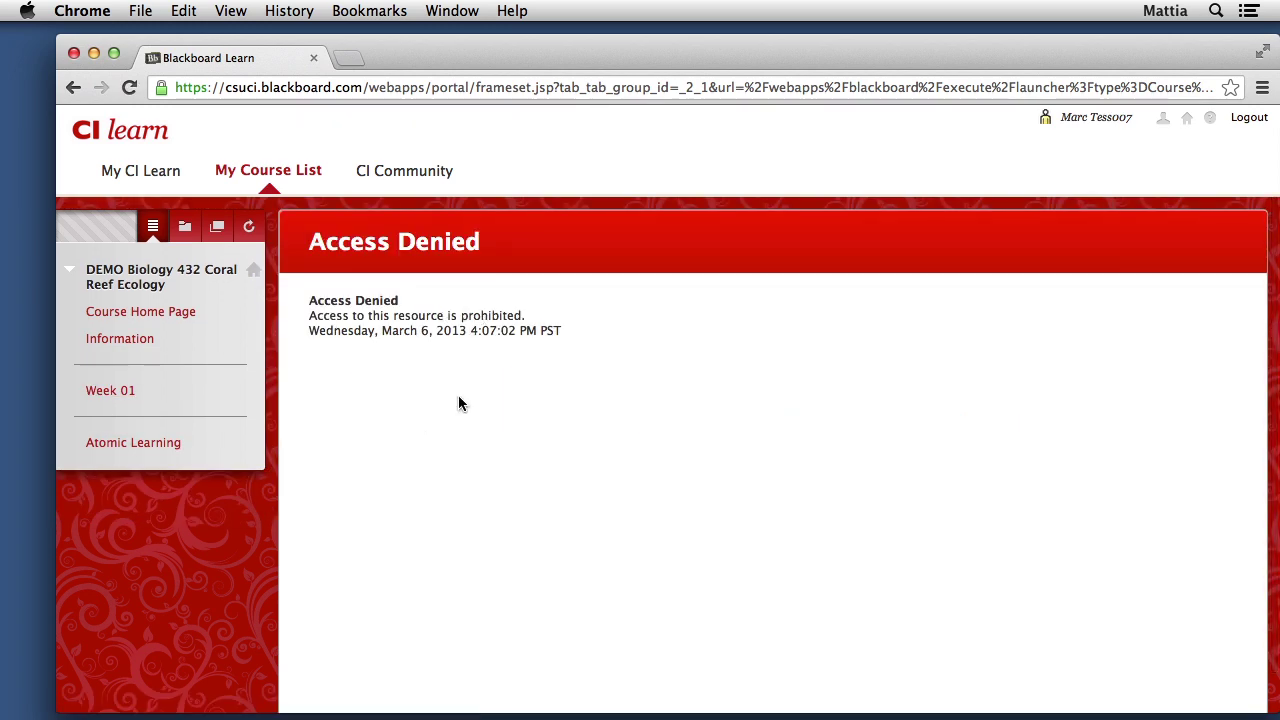
# Switch back to the instructor's Safari window and permit guests on the Week 01 link
pyautogui.press('super+Tab')
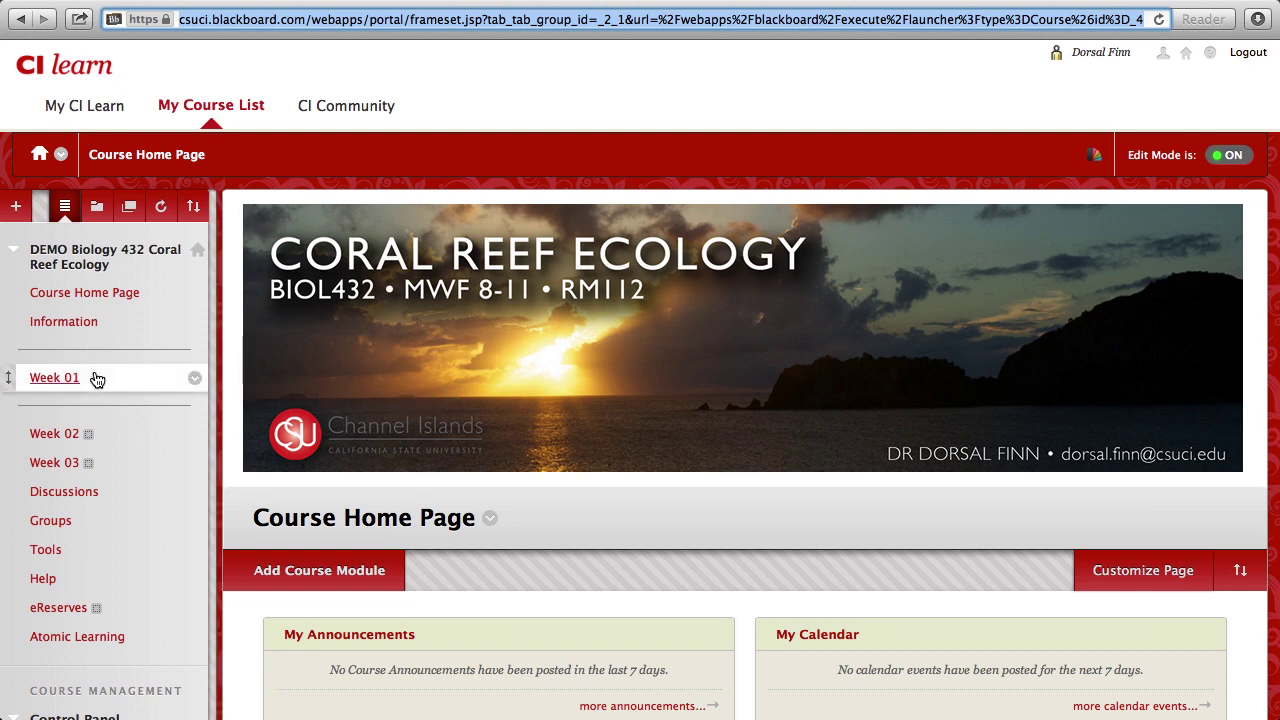
pyautogui.click(195, 380)
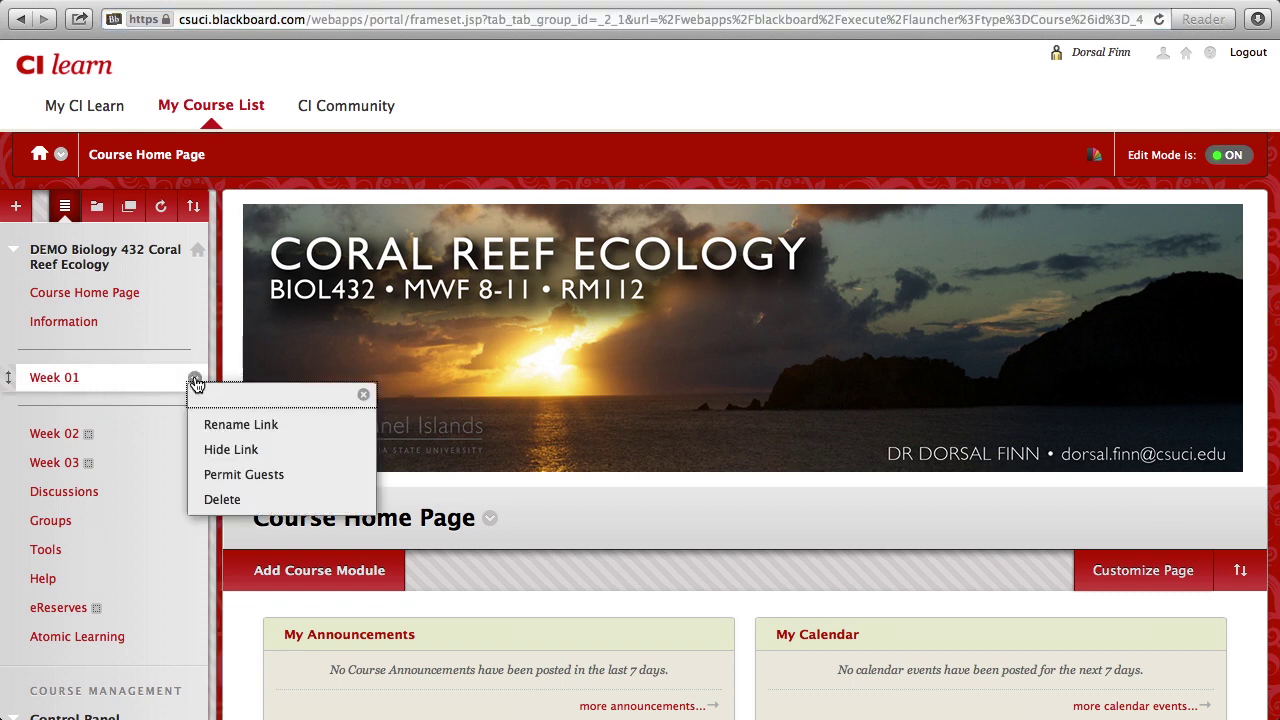
pyautogui.click(304, 476)
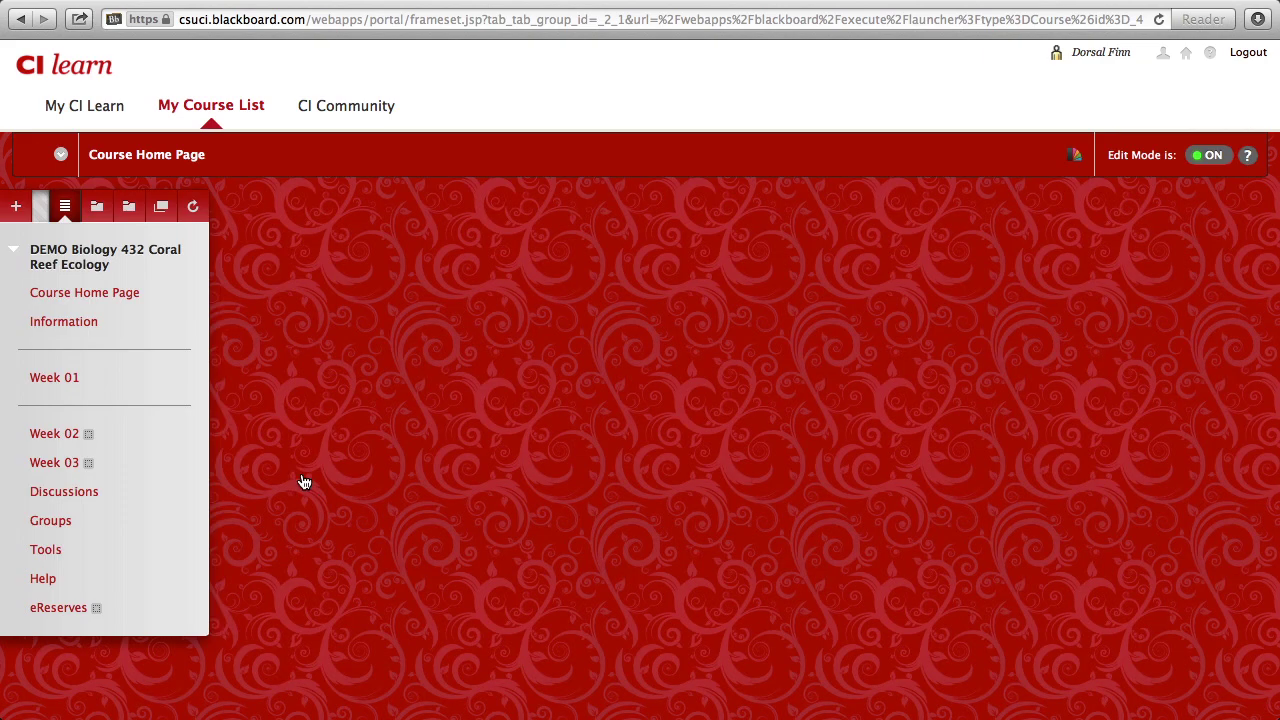
# Switch to Chrome, reload the course home page as a guest, and open Week 01 to check its access
pyautogui.press('super+Tab')
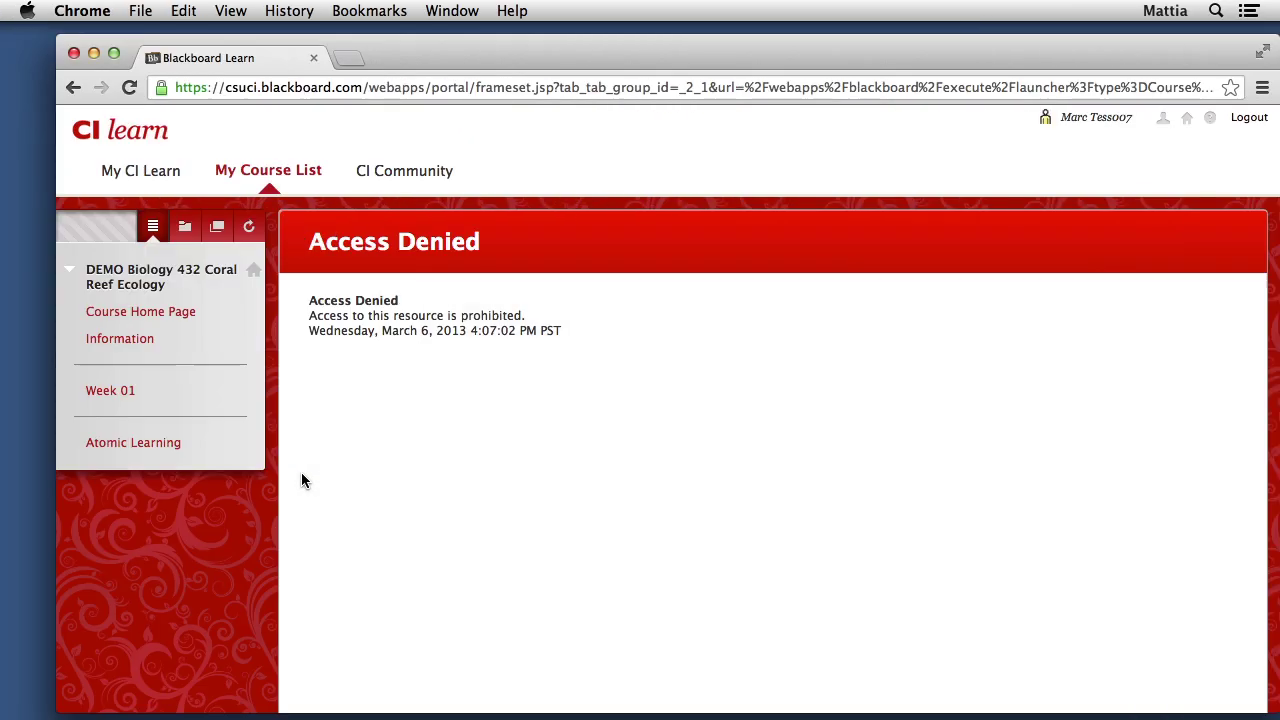
pyautogui.click(116, 318)
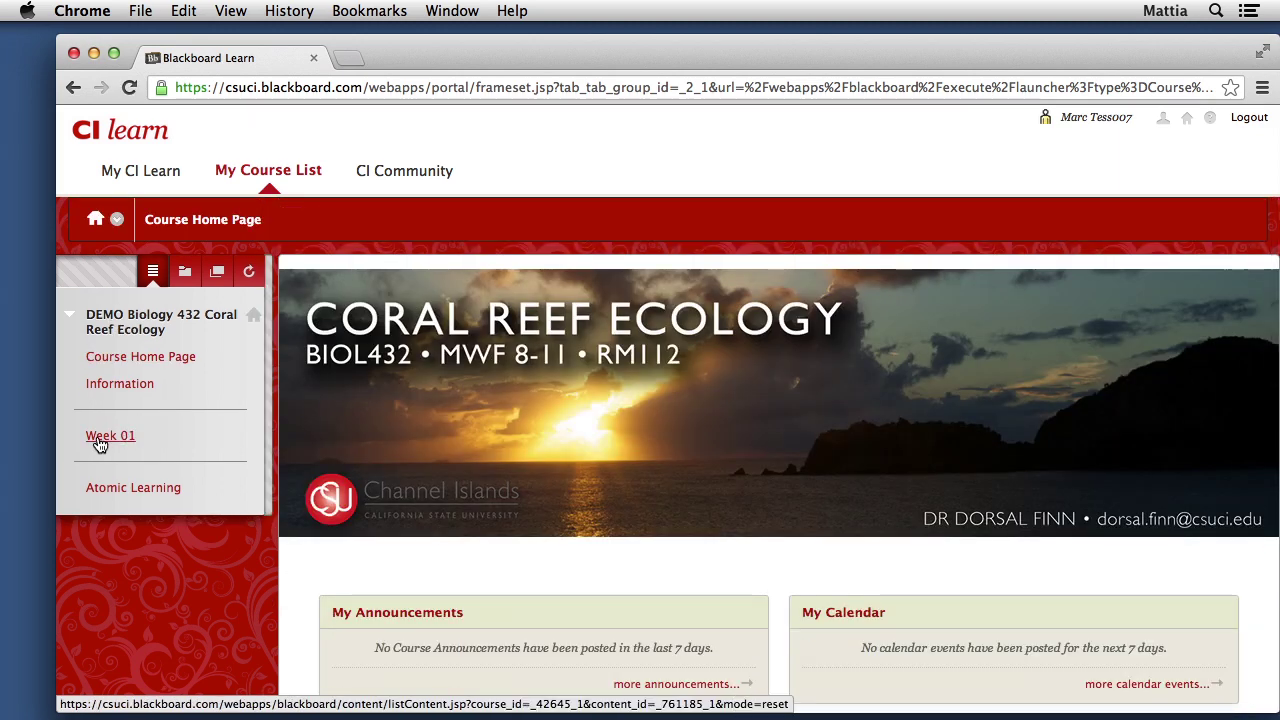
pyautogui.click(100, 440)
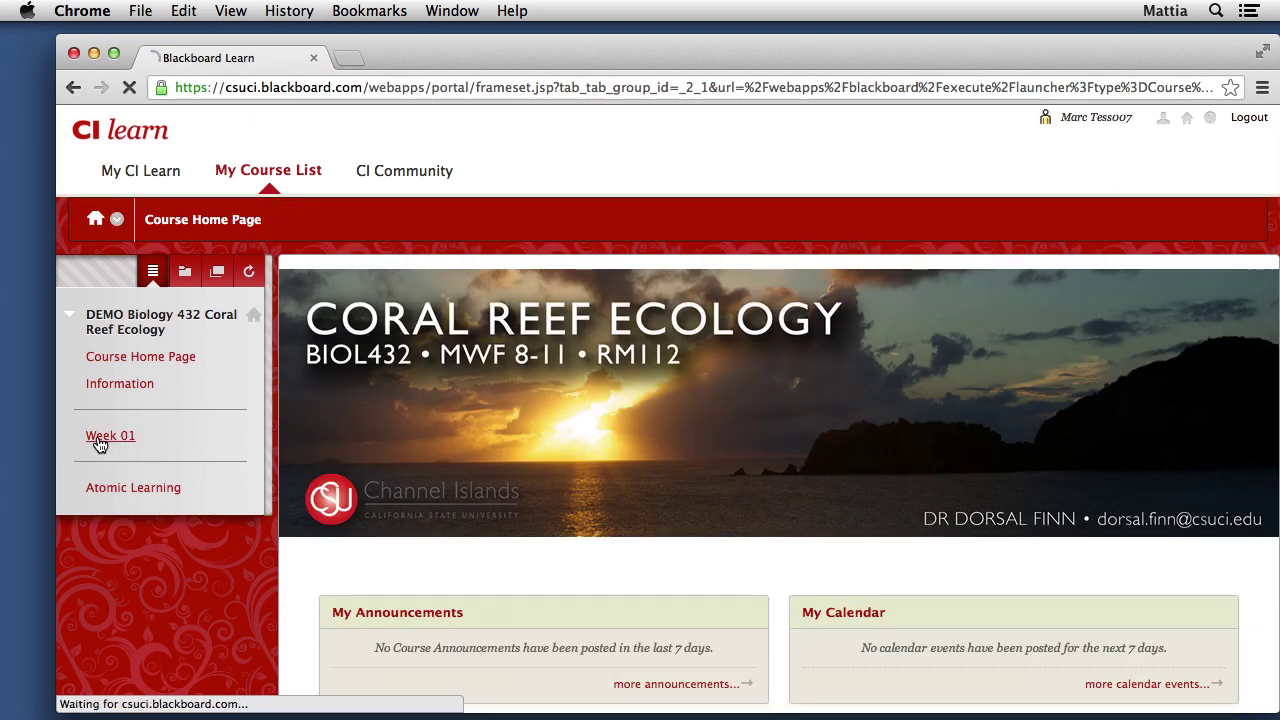